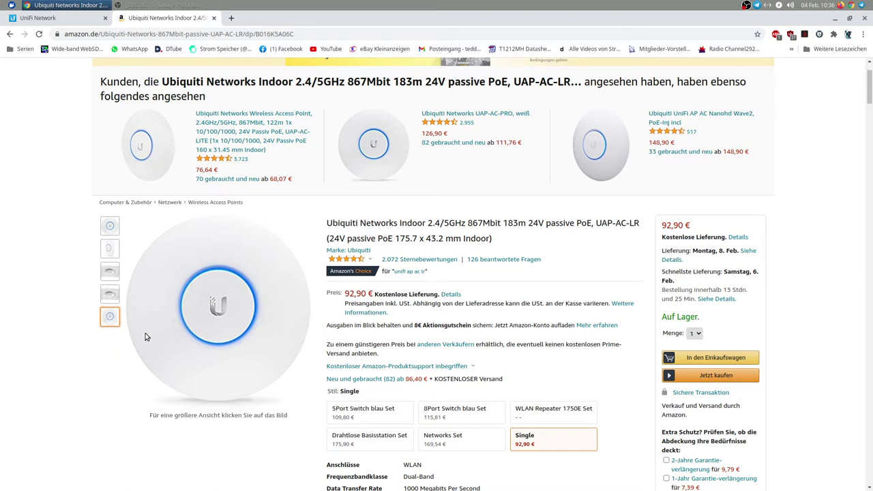
Step: Look over the Ubiquiti UAP-AC-LR product page on Amazon, and switch to the UniFi Network controller
scroll(103, 353, down, 2)
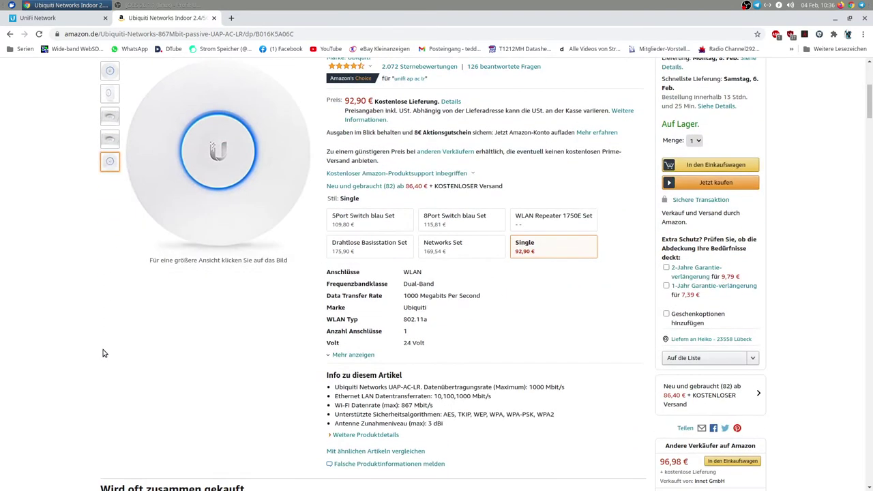
scroll(104, 353, up, 3)
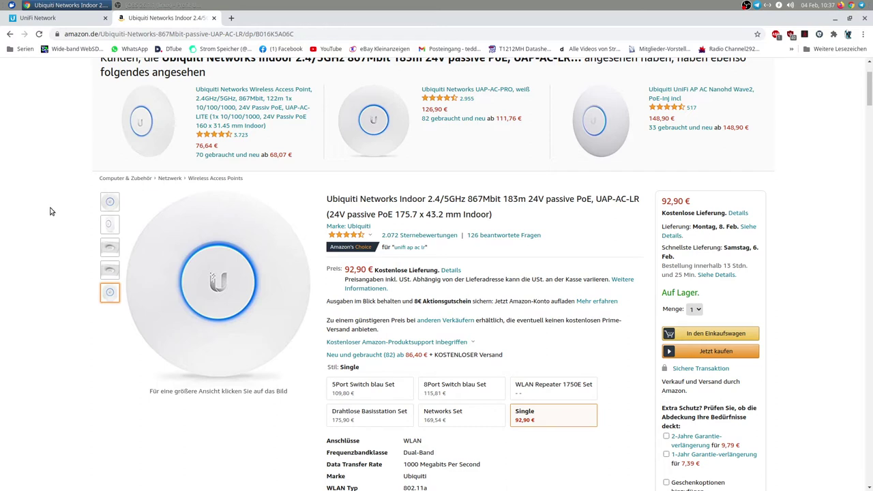
click(61, 18)
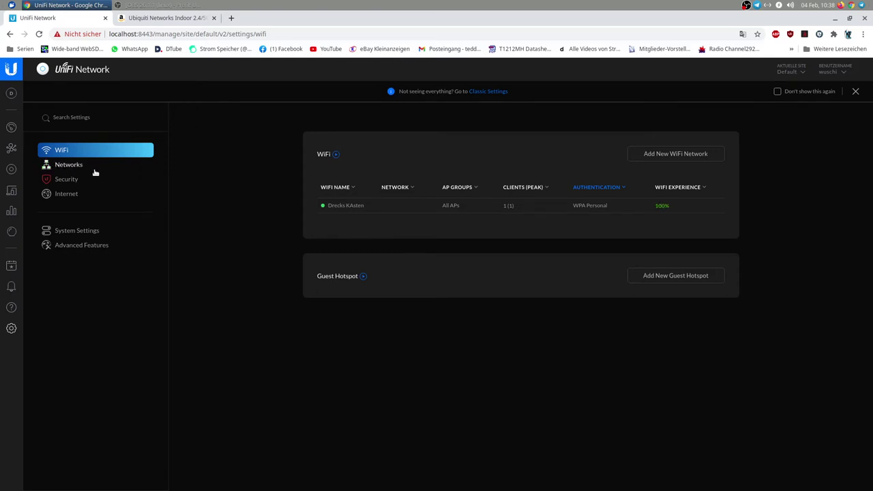
Step: View the UAP-AC-LR access point's details and statistics overview, and list the connected clients
click(12, 170)
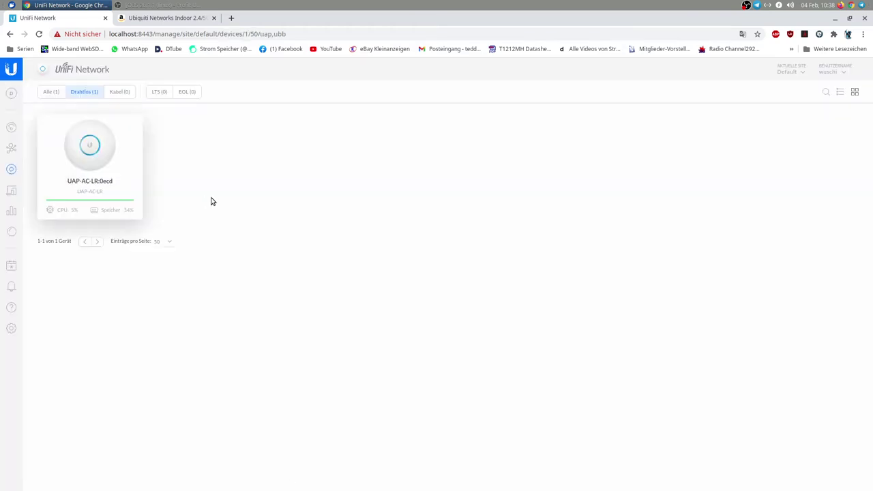
click(83, 190)
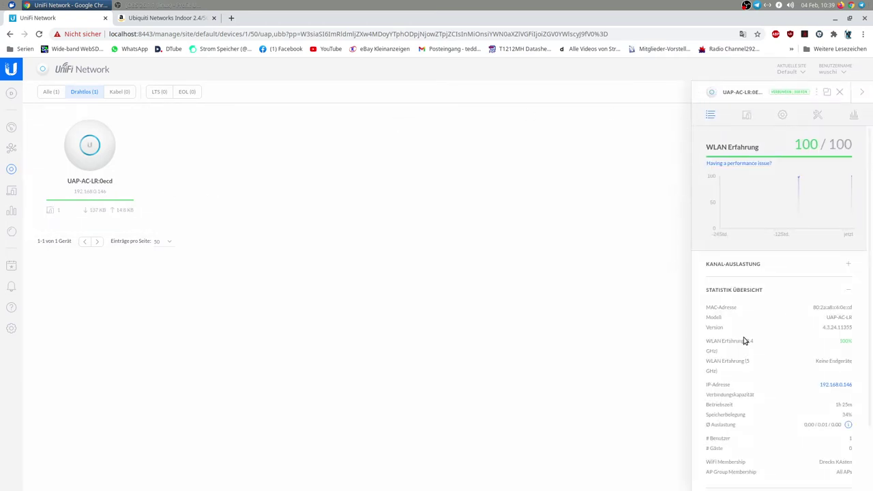
scroll(743, 340, down, 2)
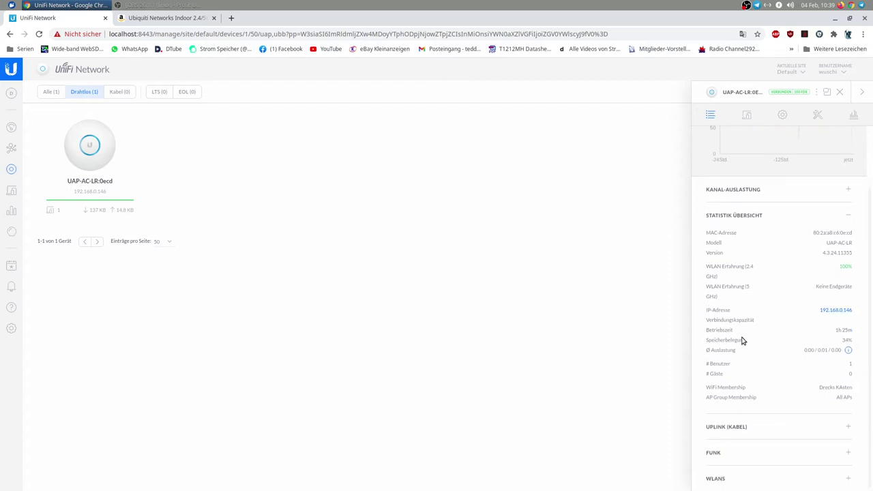
scroll(740, 340, up, 2)
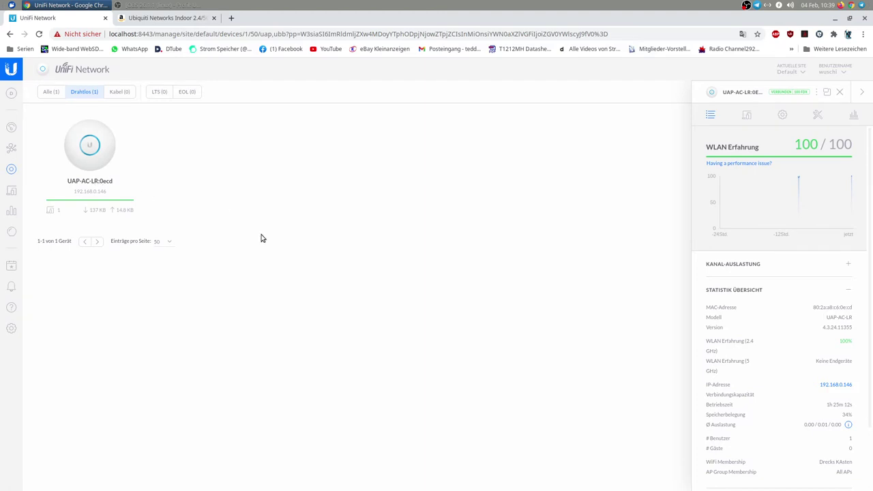
click(12, 193)
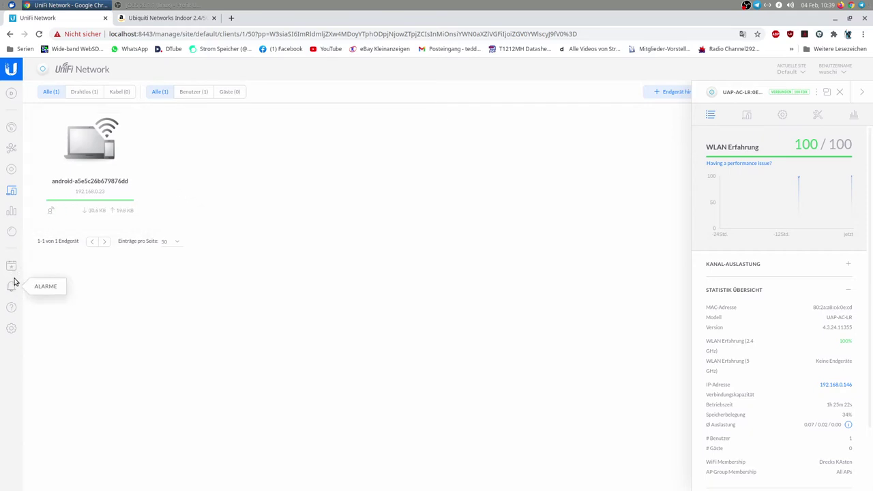
Step: Open the Maintenance page of the system settings with its Update section expanded, and collapse the access point's detail panel
click(12, 328)
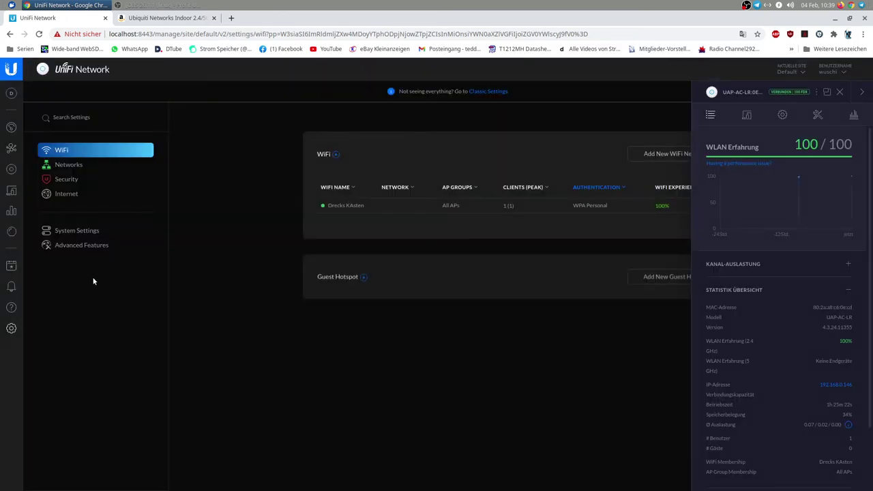
click(83, 235)
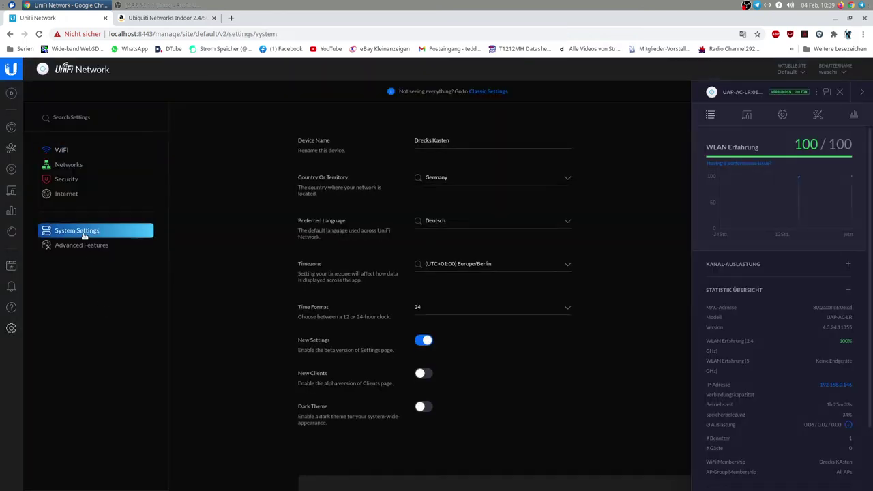
scroll(248, 332, down, 2)
scroll(248, 332, down, 1)
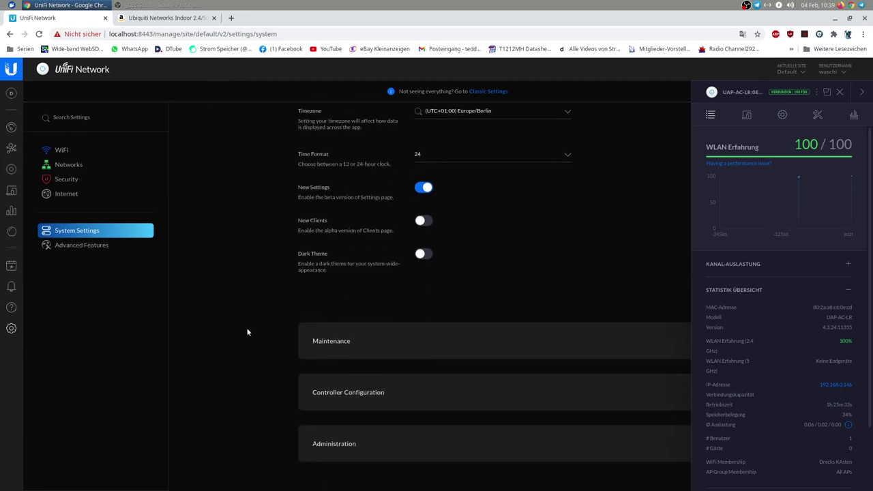
click(336, 347)
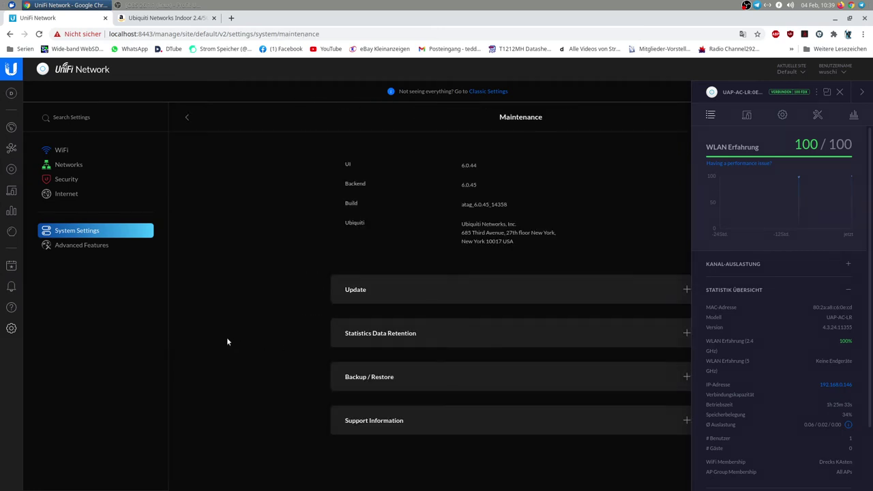
click(384, 289)
scroll(230, 323, down, 3)
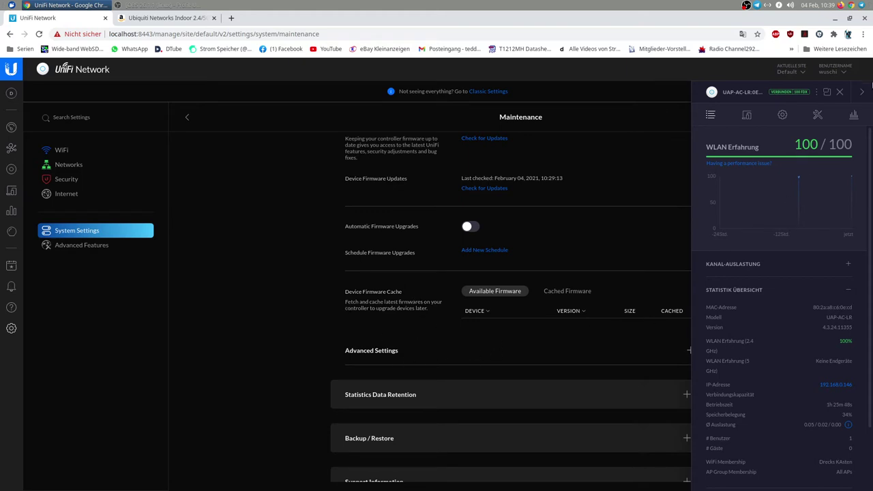
click(863, 92)
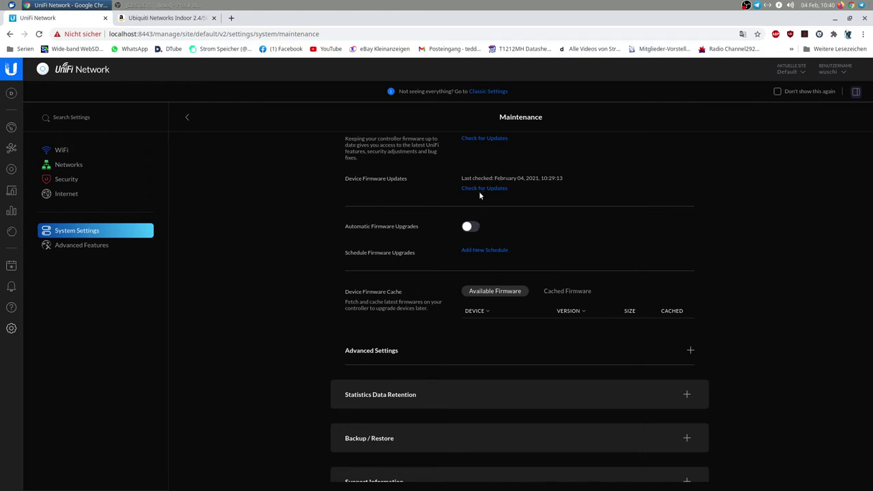
Step: Check for device firmware updates and view both the cached and the available firmware lists
scroll(534, 223, up, 1)
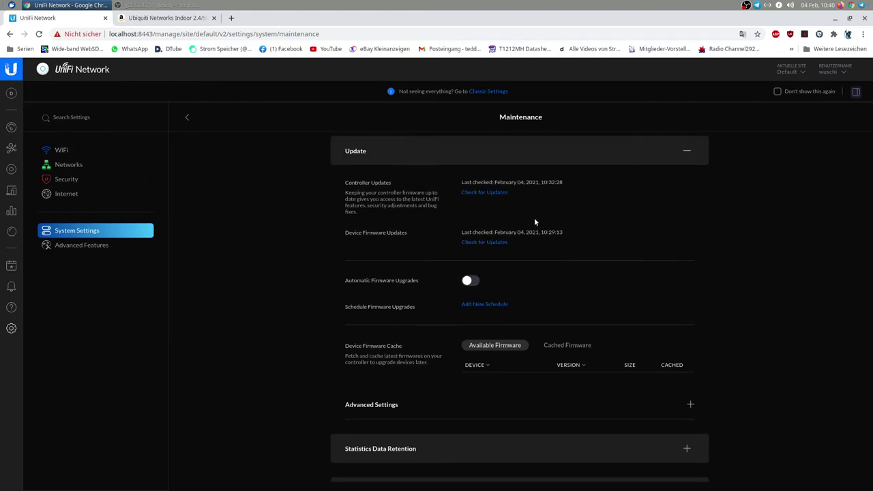
scroll(534, 222, up, 1)
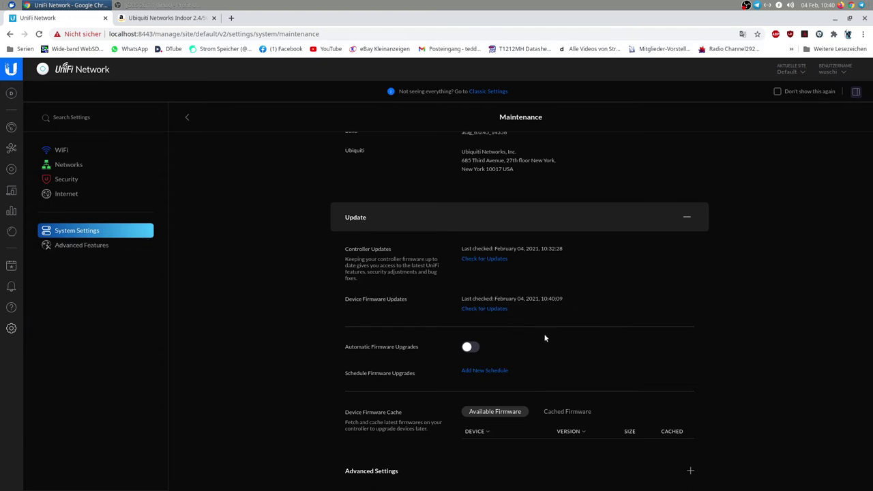
scroll(528, 318, down, 1)
click(569, 340)
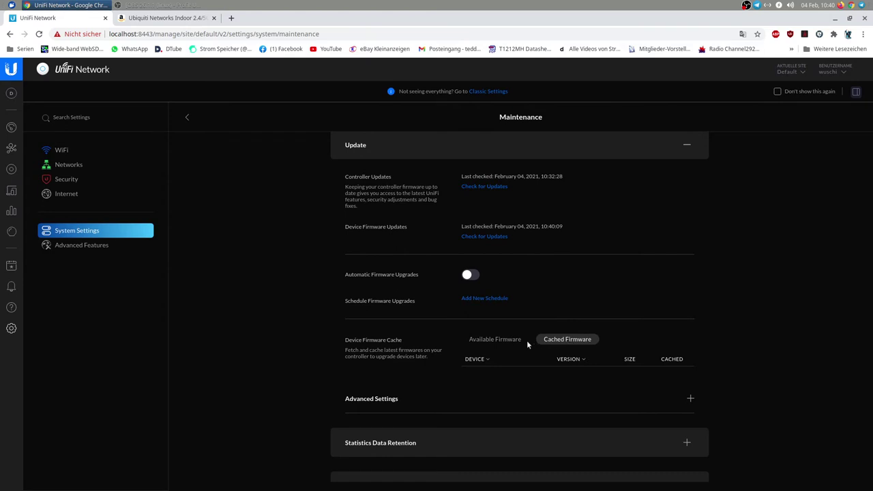
click(508, 340)
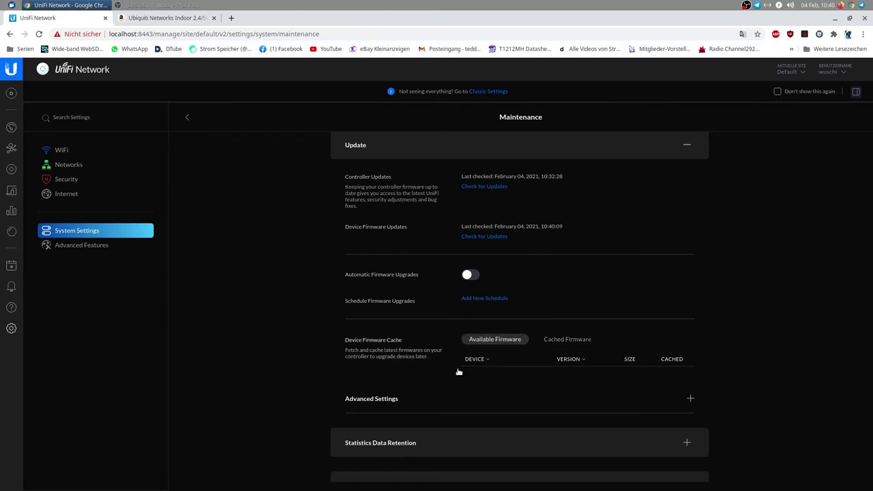
Step: Expand Statistics Data Retention and review the retention periods for each time series granularity
scroll(453, 363, down, 1)
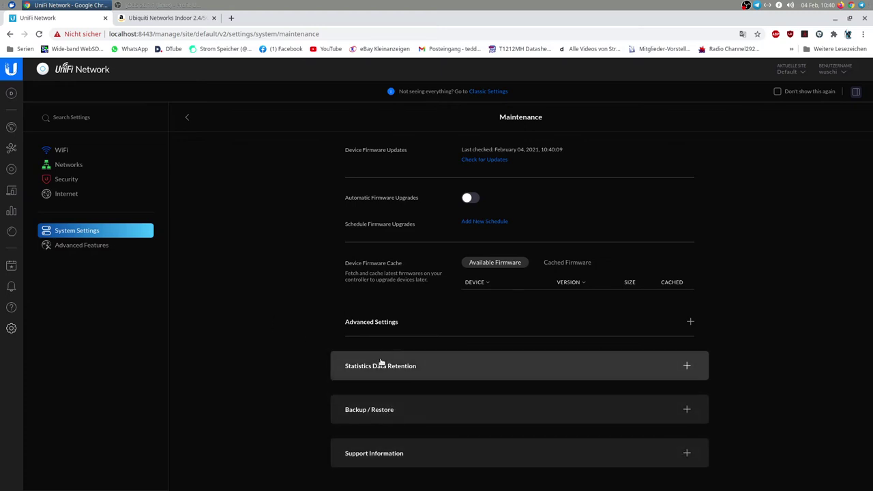
click(359, 371)
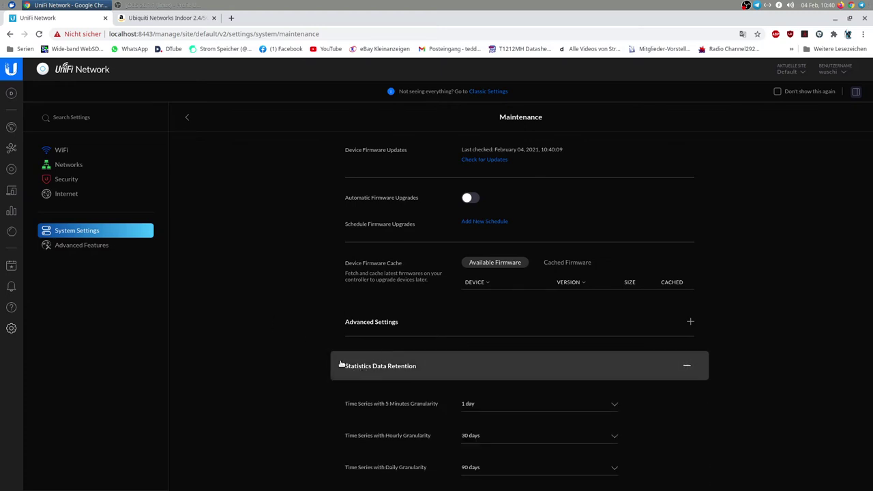
scroll(315, 348, down, 3)
scroll(314, 347, up, 3)
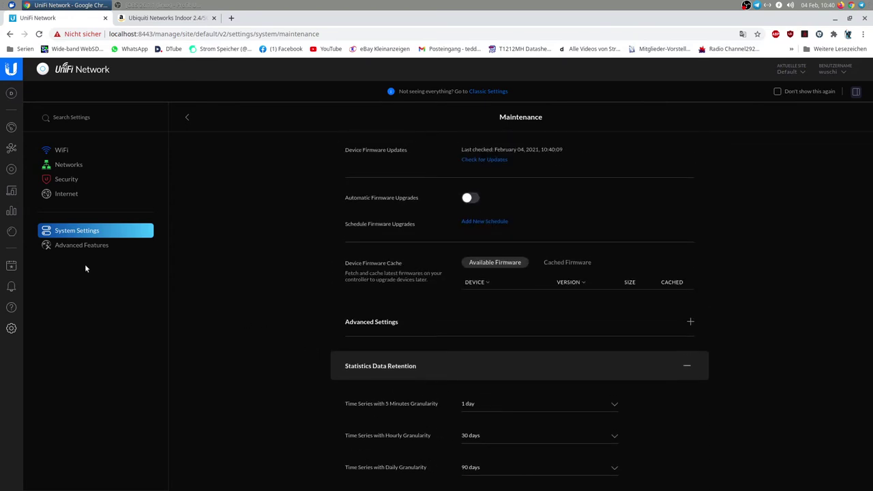
Step: View the dashboard's WLAN metrics, inspect the bars of the WLAN clients chart, and clear the pop-up notification
click(15, 128)
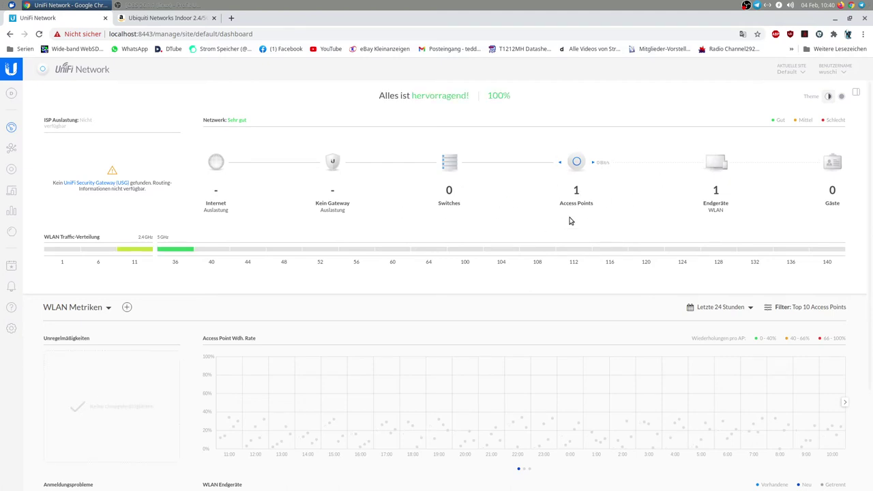
scroll(501, 203, down, 4)
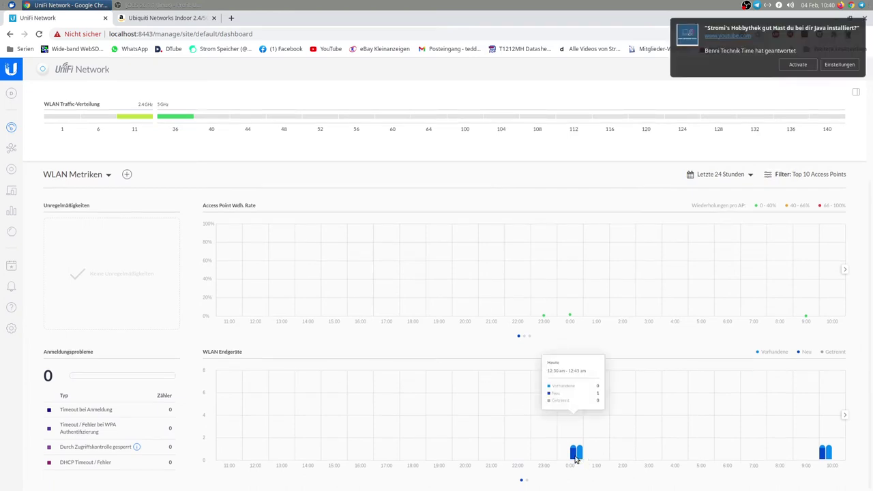
mouse_move(822, 455)
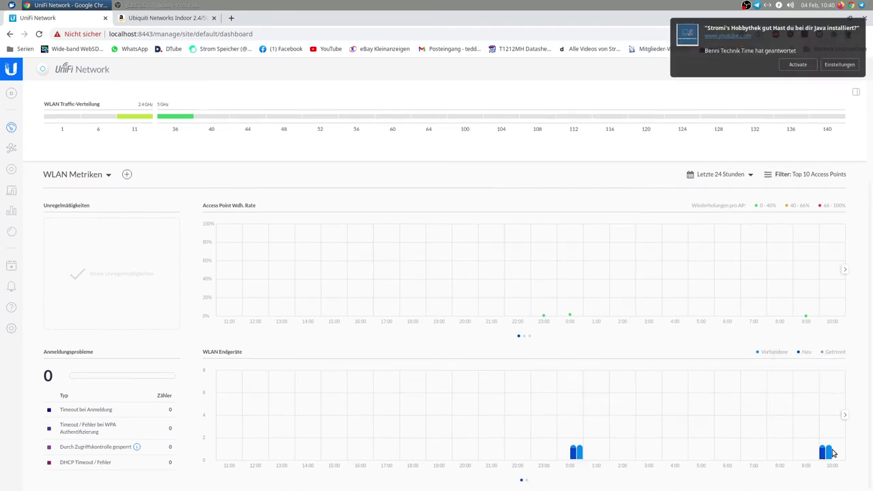
mouse_move(579, 456)
click(804, 43)
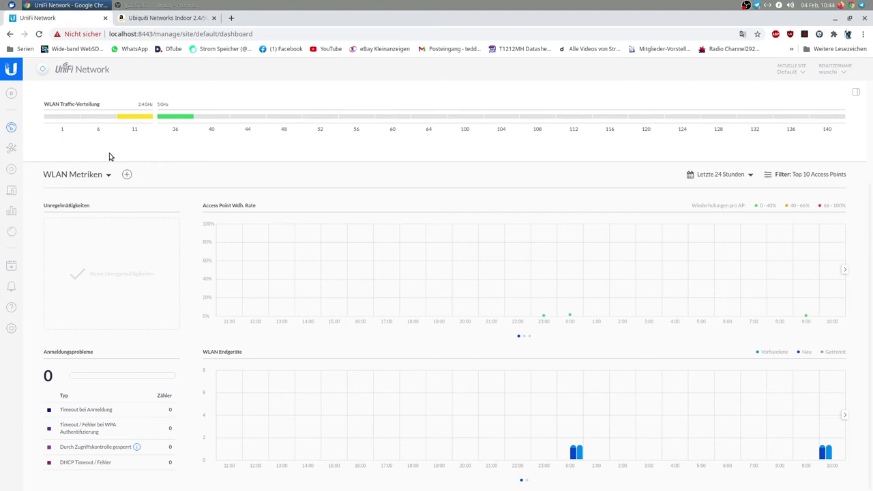
Step: Load the D-Link DI-524 web configuration at 192.168.0.2 in a new browser tab
click(231, 18)
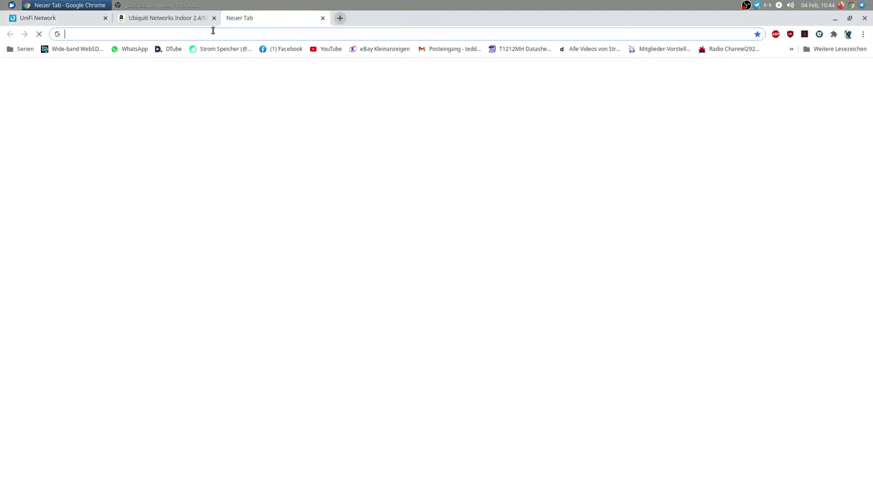
click(194, 33)
text(19)
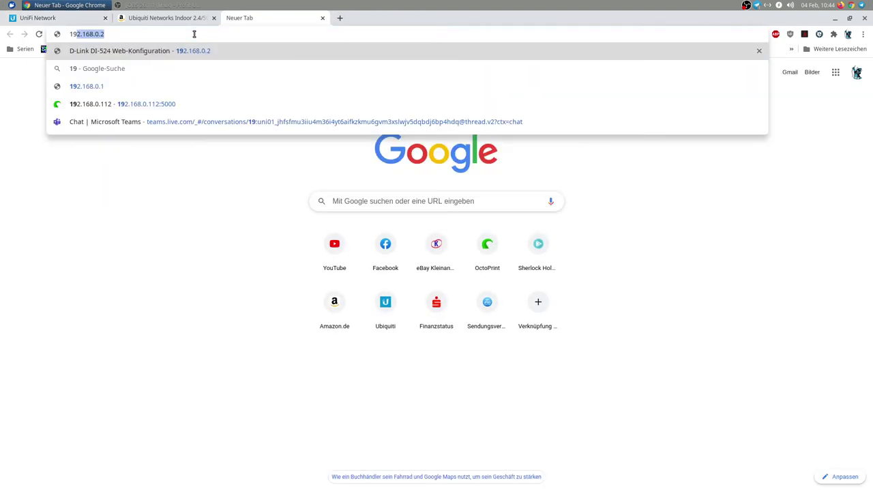
text(2.168.0.)
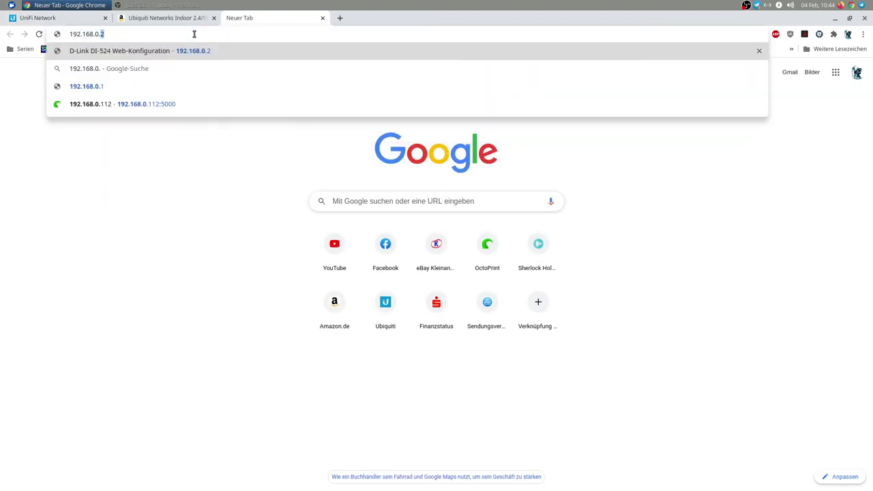
text(2)
key(Return)
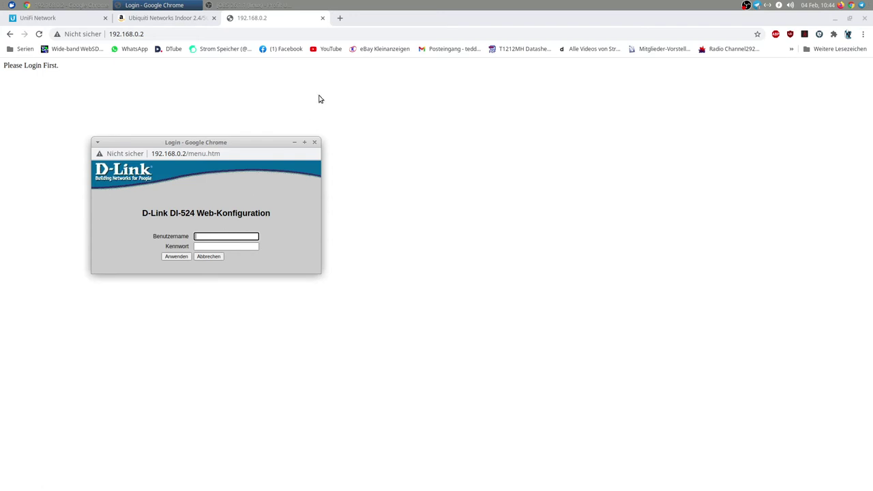
Step: Load the cable modem's web interface at 192.168.0.1 in another new browser tab and dismiss the translation offer
click(340, 18)
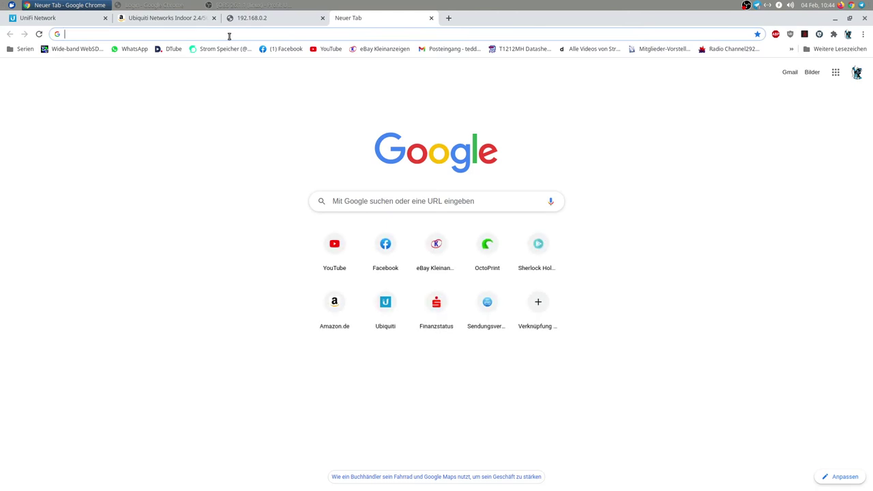
text(192.16)
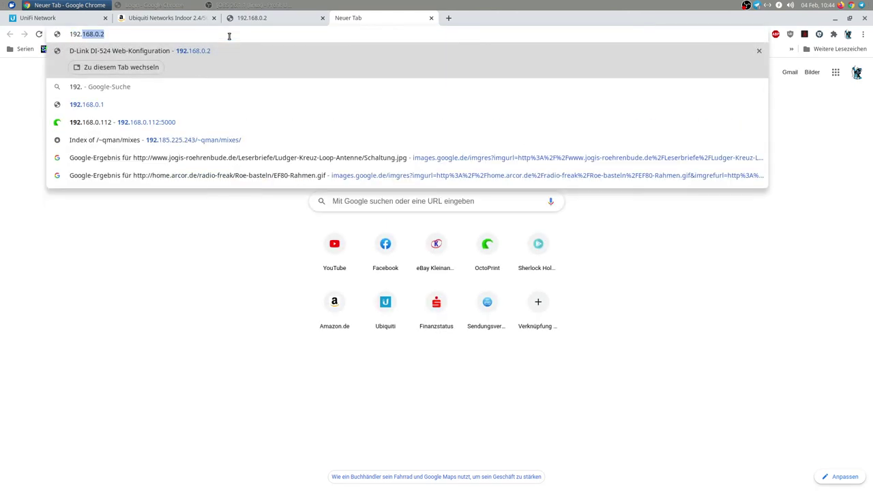
text(8.0.1)
key(Return)
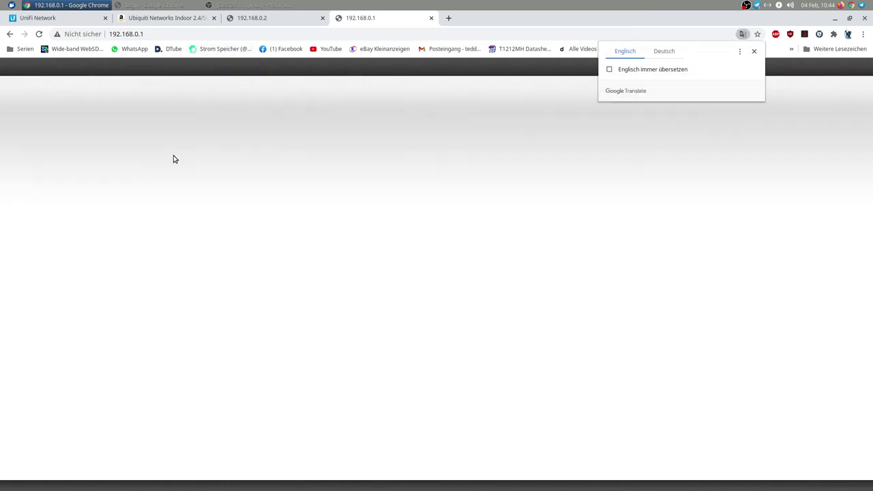
click(753, 53)
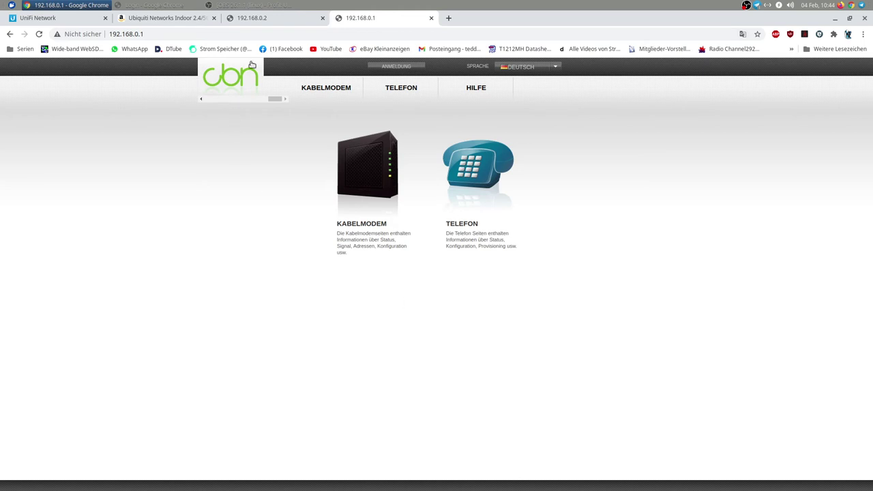
Step: Reveal the manufacturer's name in the modem page's logo area, and return to the UniFi Network dashboard
click(245, 100)
click(244, 100)
drag(238, 103, 213, 93)
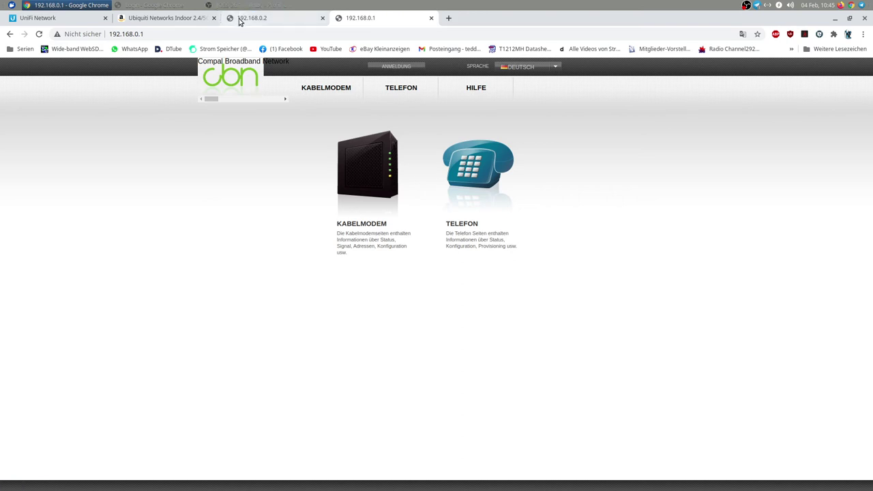
click(88, 21)
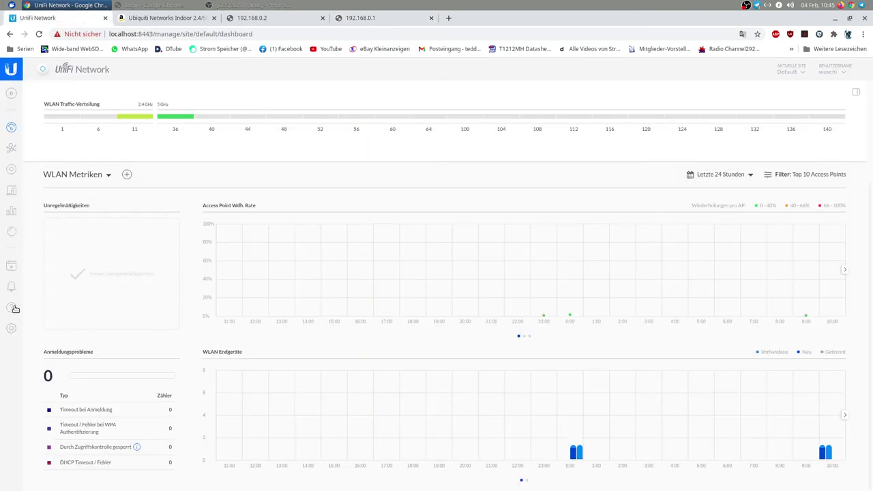
Step: Open the controller's settings and view the Security and Internet sections
click(10, 328)
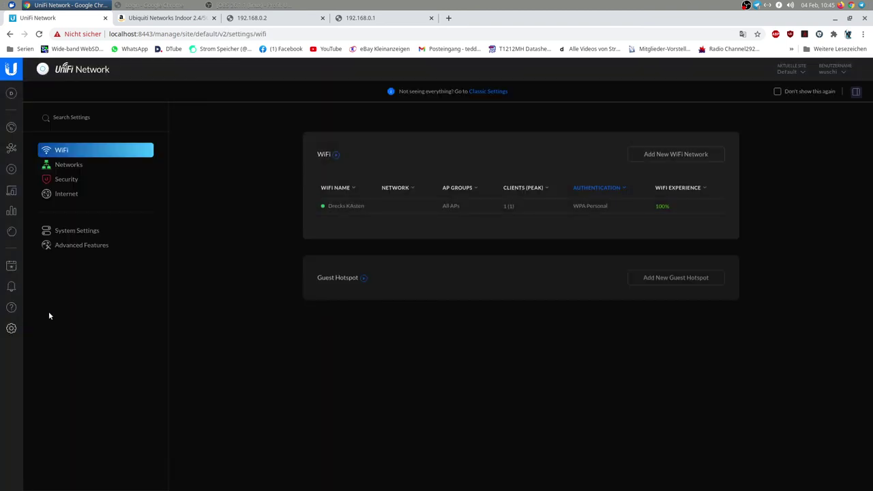
click(130, 183)
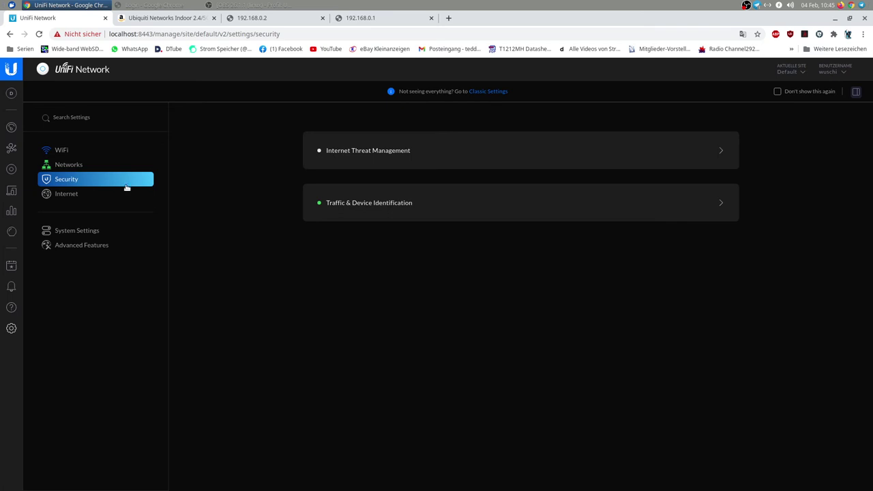
click(74, 195)
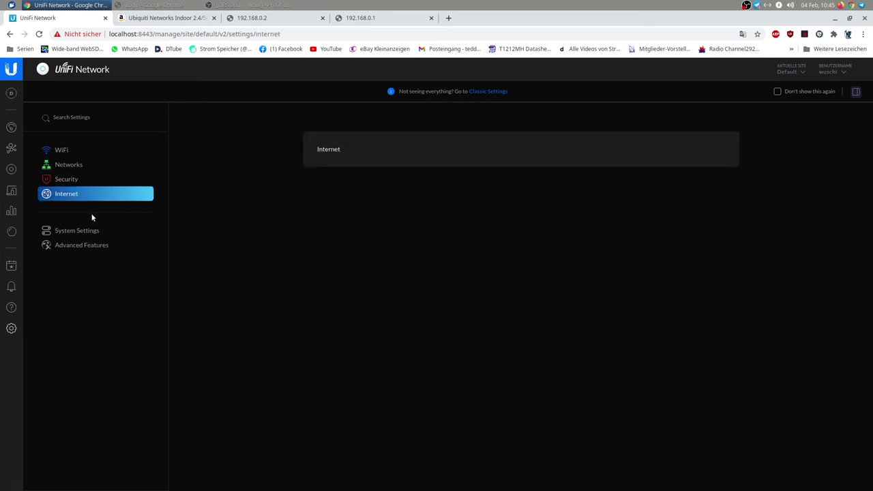
Step: View the Traffic & Device Identification page in the Security settings, expanding and collapsing its Restriction Definitions
click(62, 181)
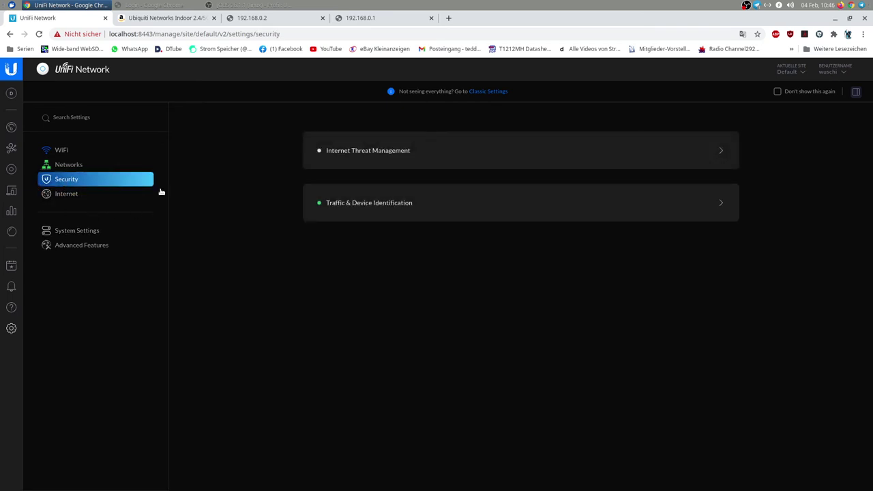
click(356, 209)
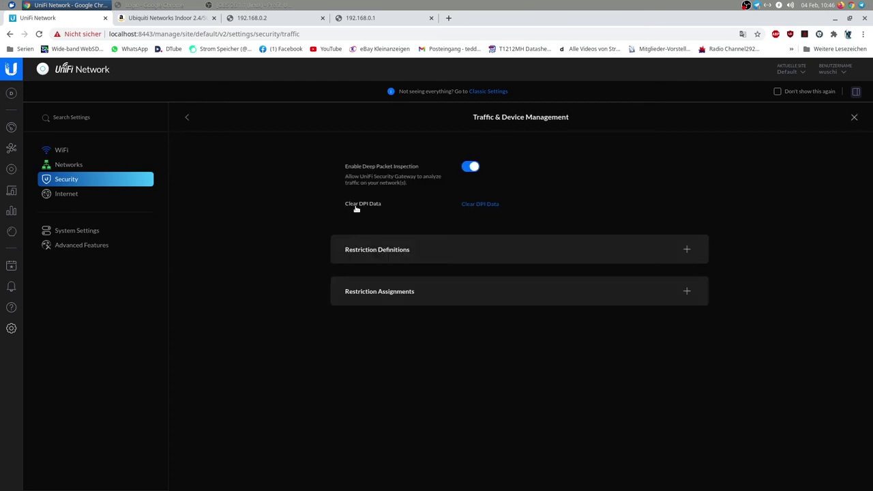
click(355, 248)
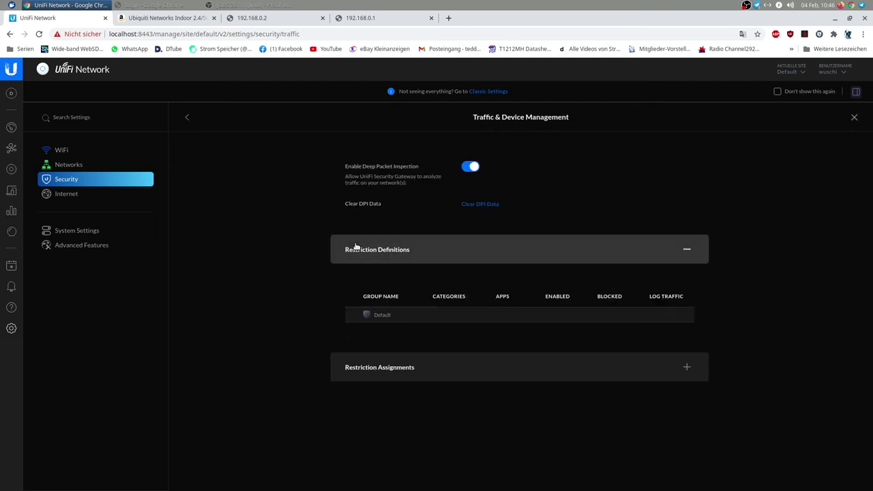
click(355, 247)
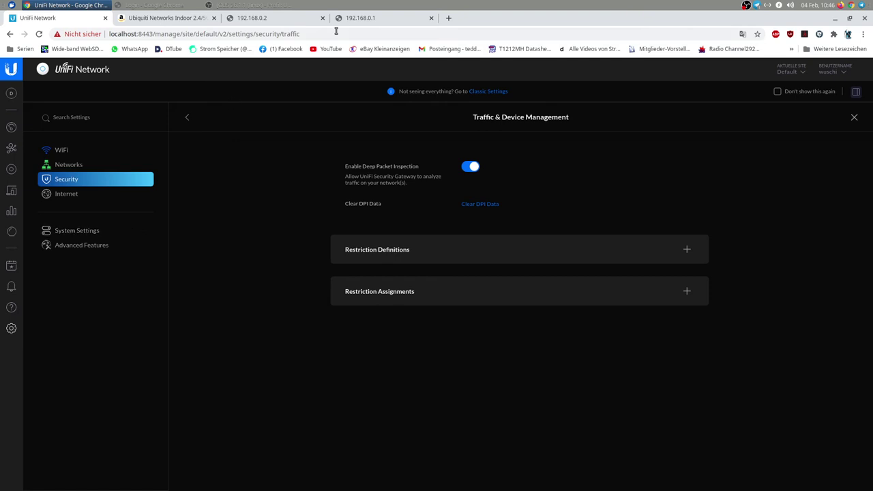
Step: Revisit the cable modem page and the D-Link DI-524 login window, and close both router tabs
click(367, 14)
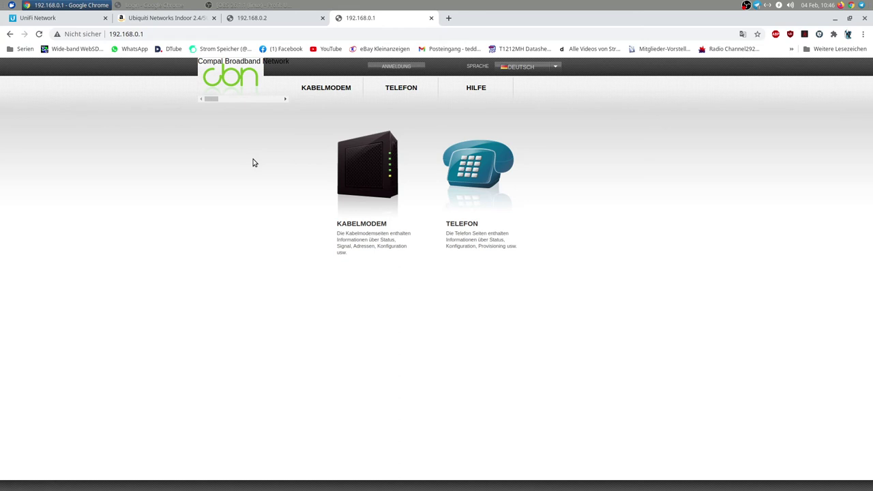
click(252, 19)
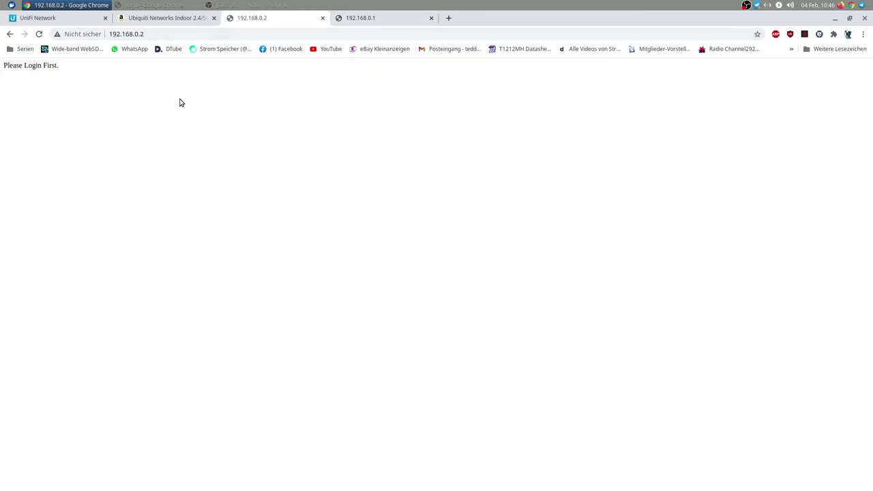
click(166, 9)
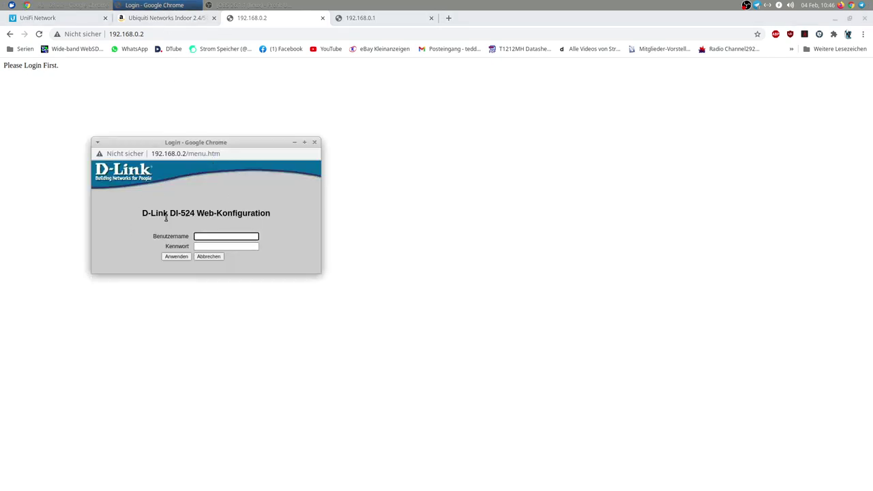
drag(210, 144, 375, 144)
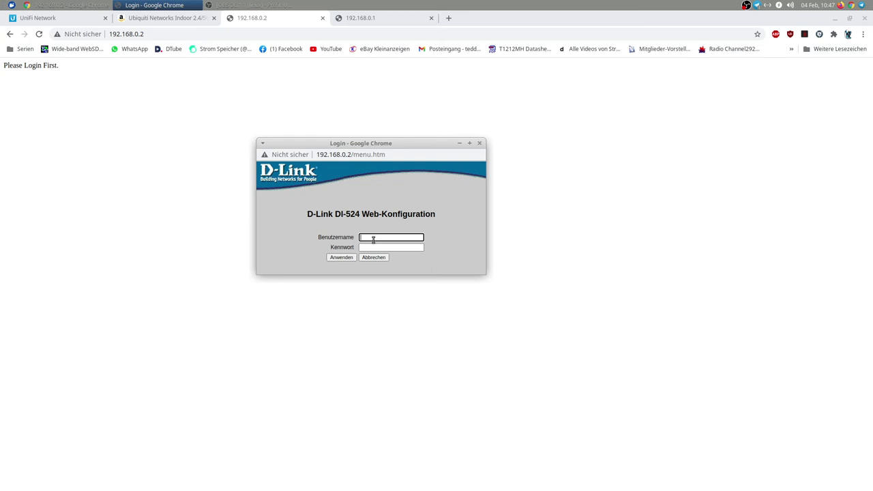
click(323, 18)
click(322, 18)
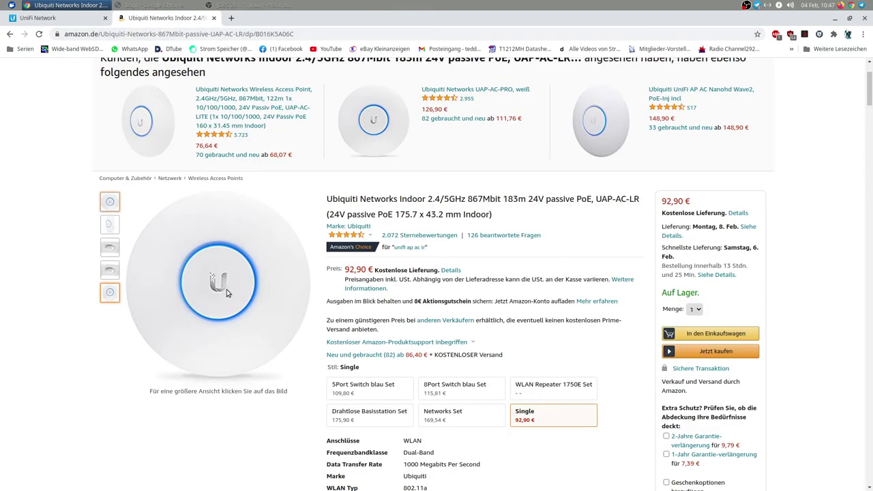
Step: Search Google for "fritz powerline 1204" in a new tab and open AVM's FRITZ!Powerline 1240E WLAN Set product page
click(231, 18)
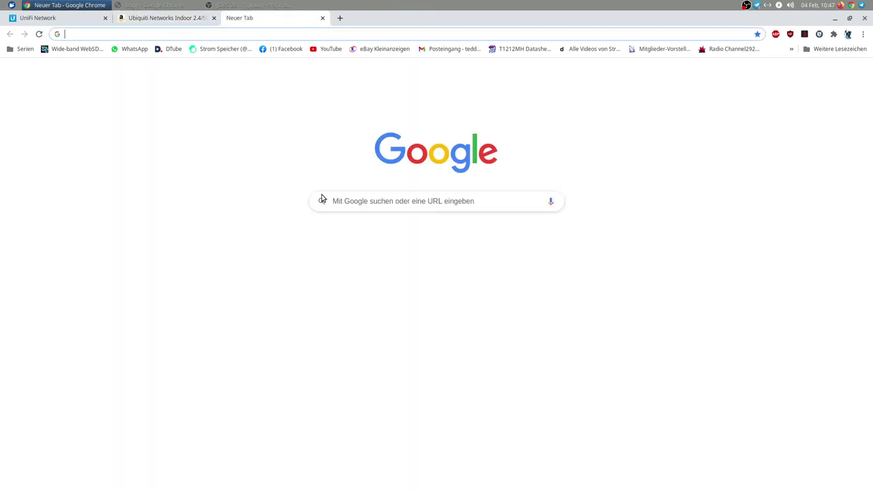
click(347, 202)
text(fr)
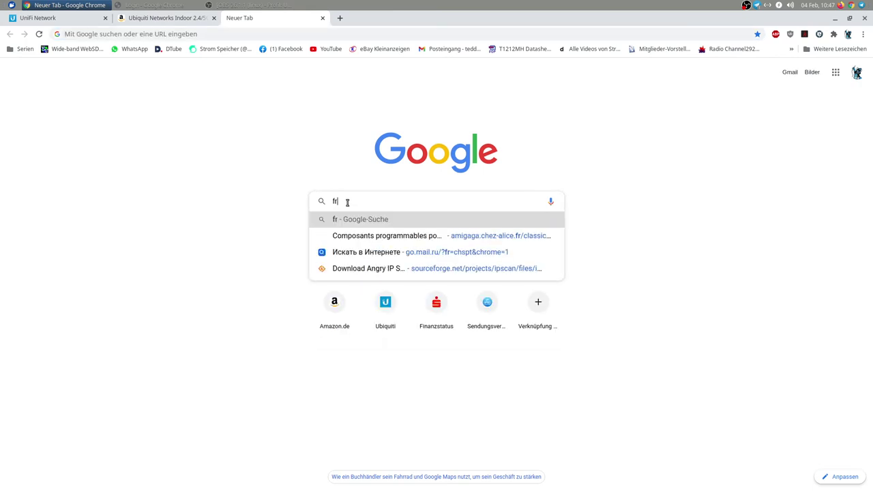
text(itz powerline )
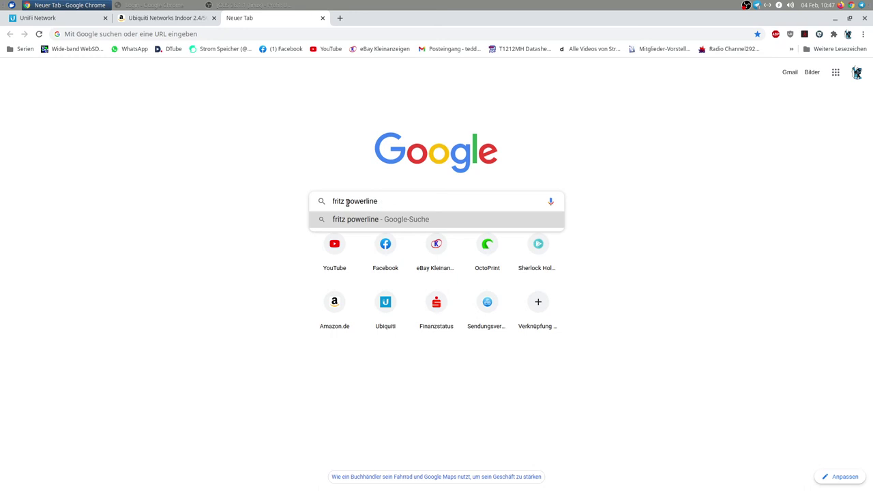
text(1204)
key(Return)
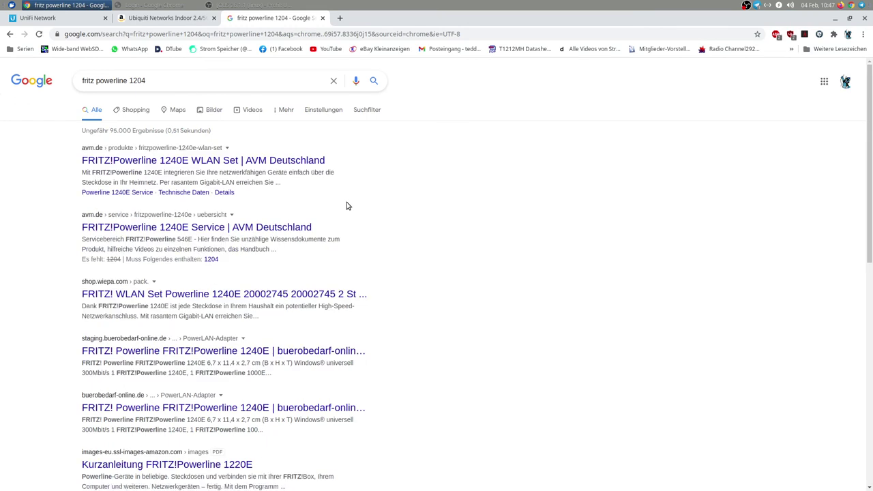
click(225, 164)
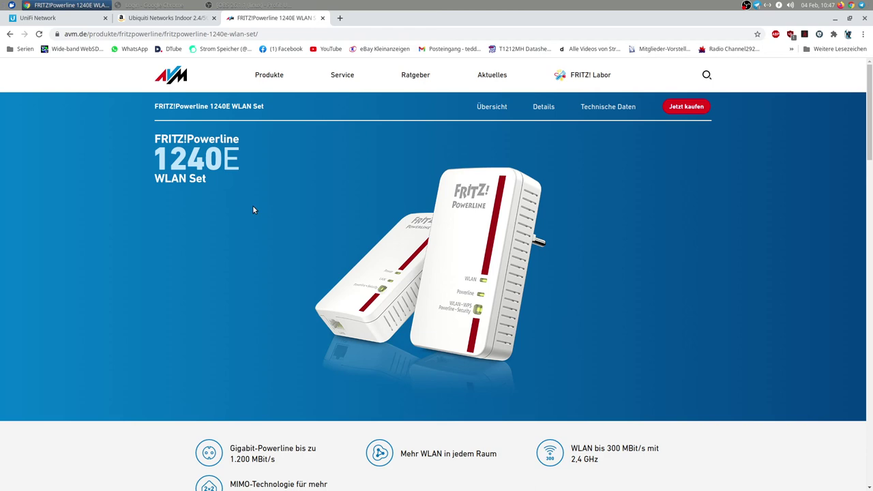
Step: Look at the UniFi settings and the Amazon UAP-AC-LR page again, and close the Amazon and AVM tabs
click(57, 19)
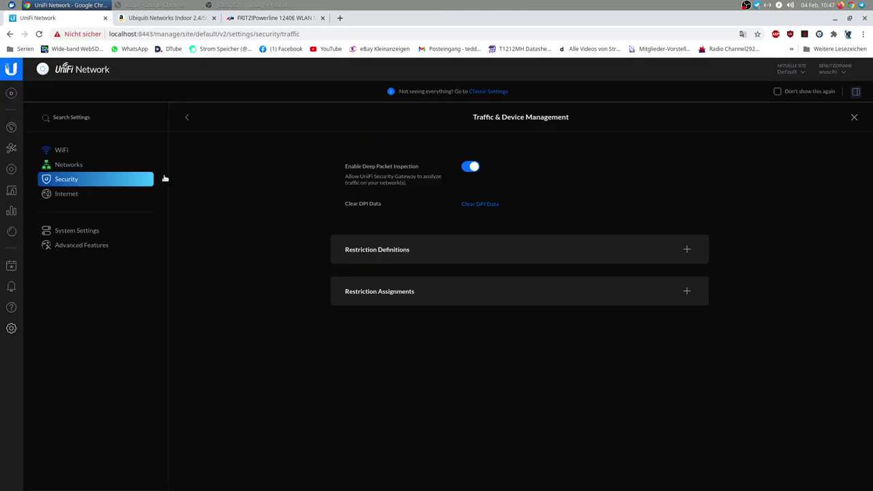
click(193, 19)
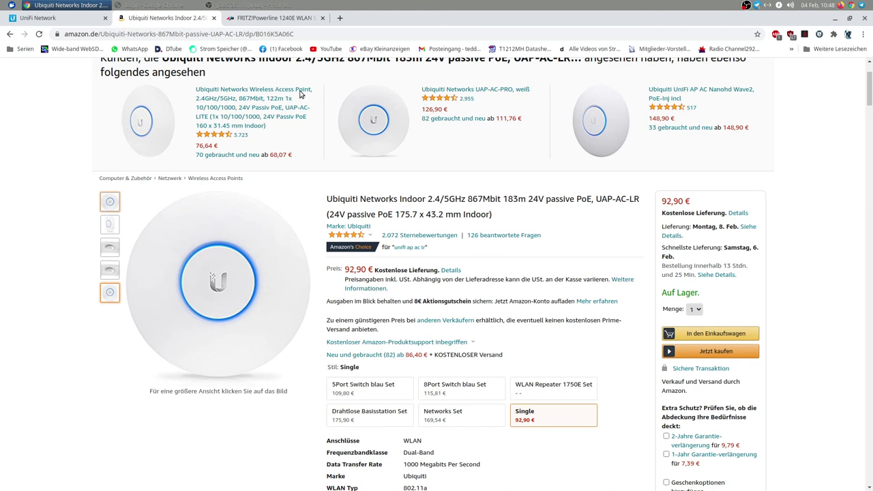
click(214, 19)
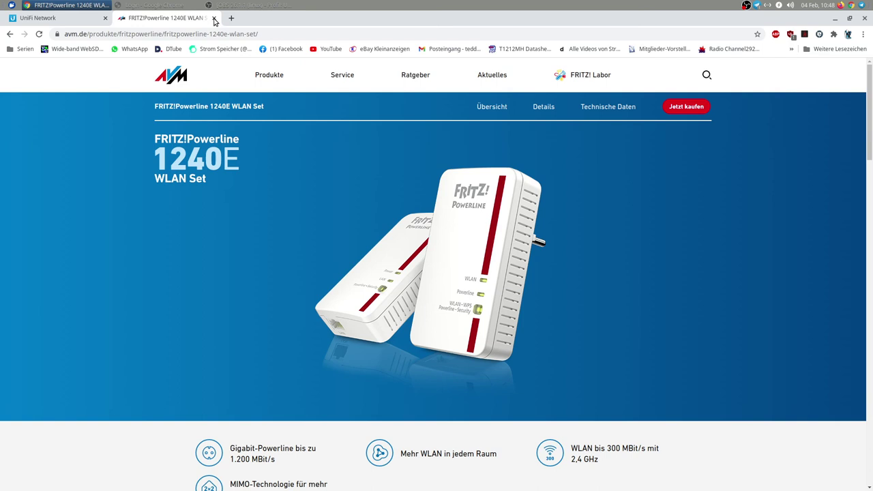
click(214, 19)
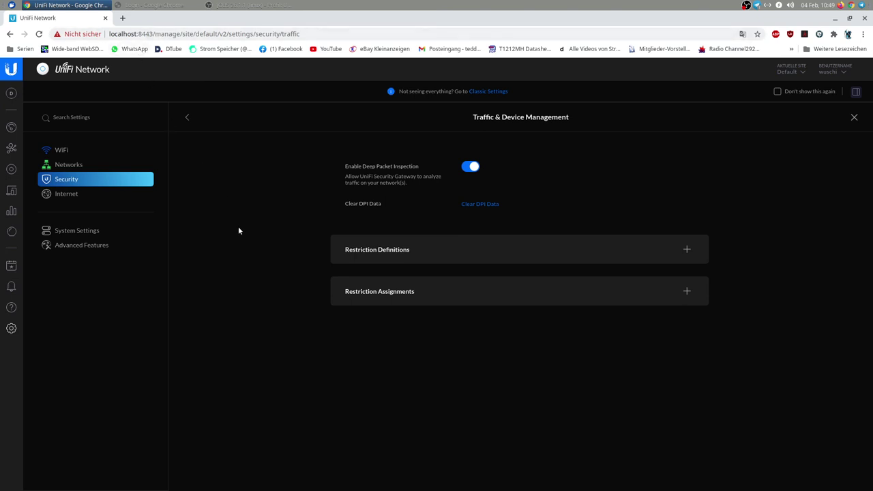
Step: Search for "playstore" in a new tab, accept the suggested spelling, and open the Google Play Store website
click(122, 18)
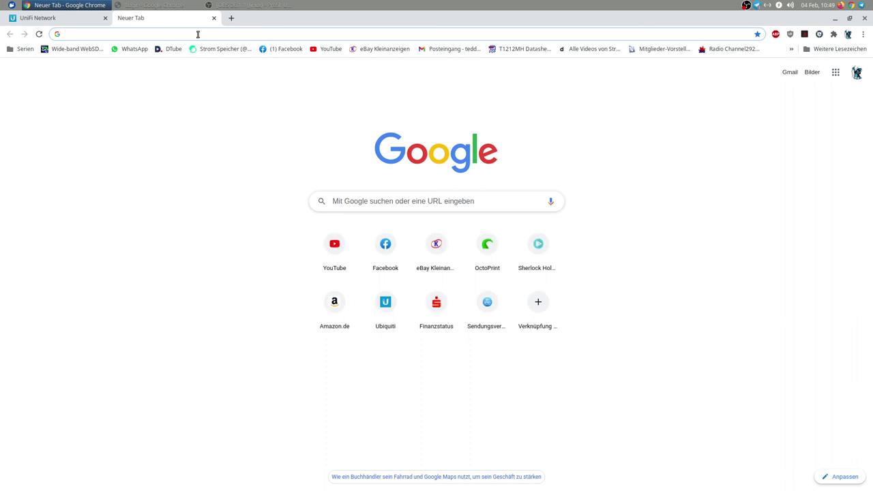
text(play)
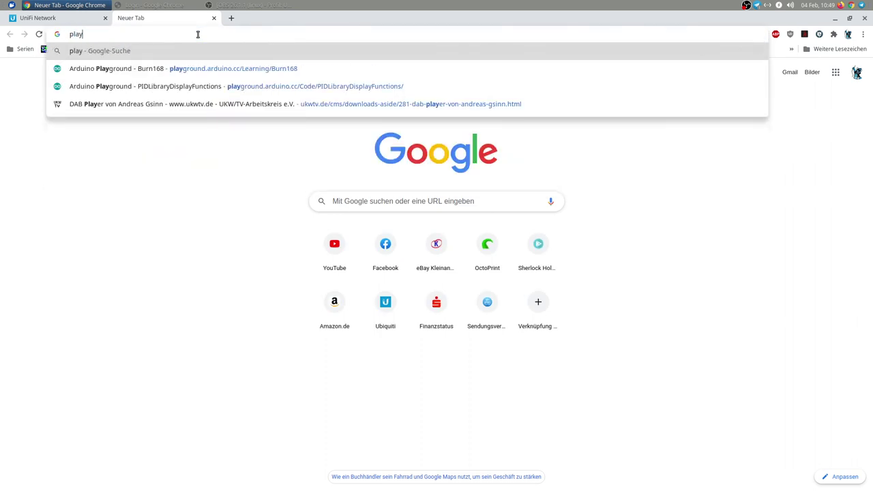
text(store)
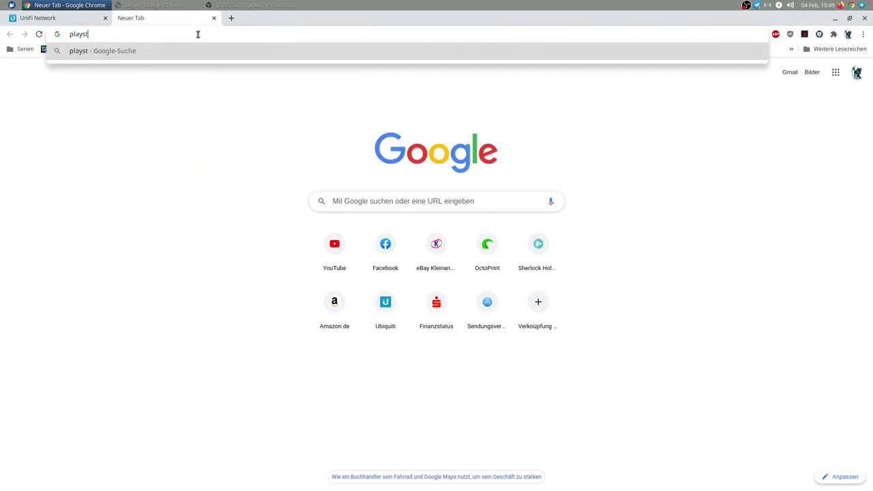
key(Return)
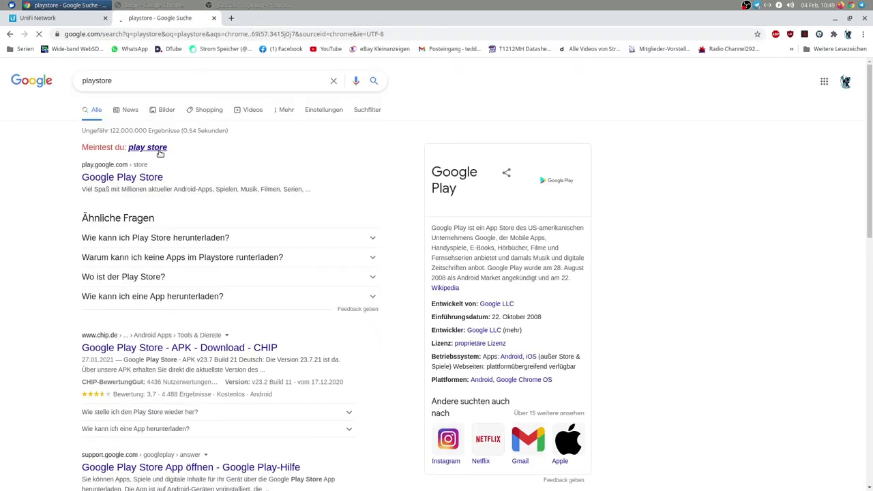
click(157, 148)
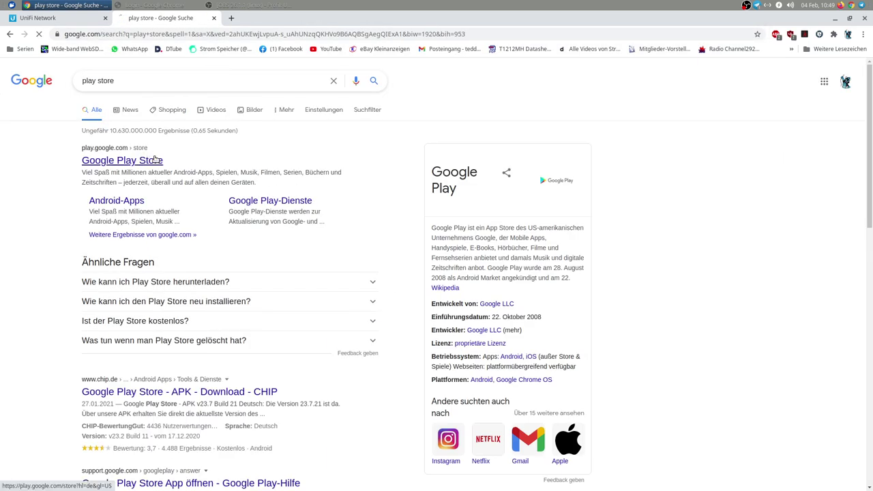
click(156, 160)
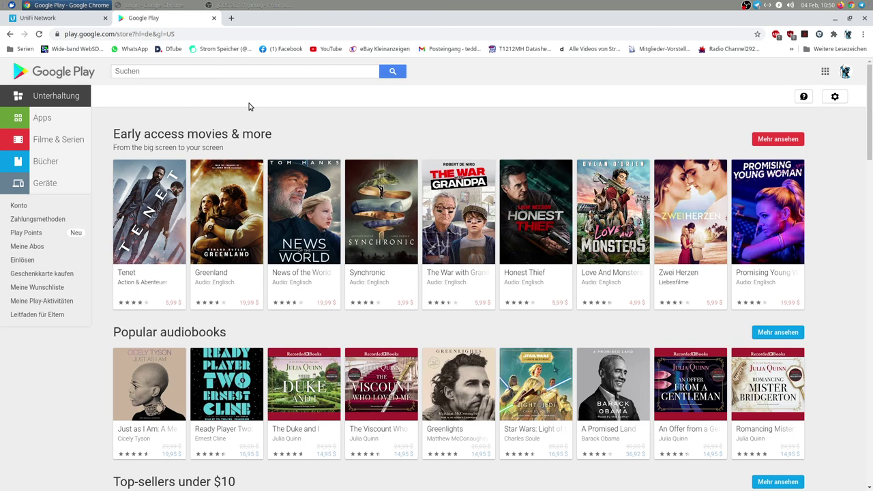
Step: Close the Google Play tab and the leftover D-Link login window, and switch to OBS
click(213, 19)
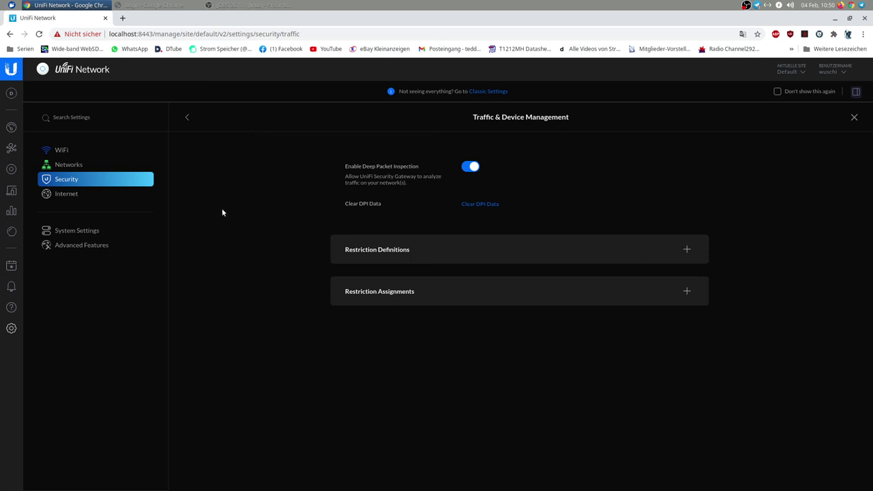
click(158, 5)
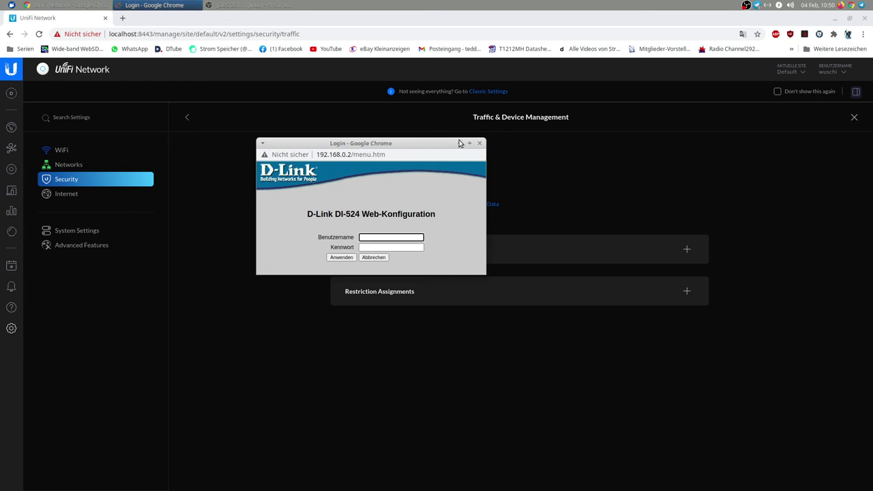
click(479, 143)
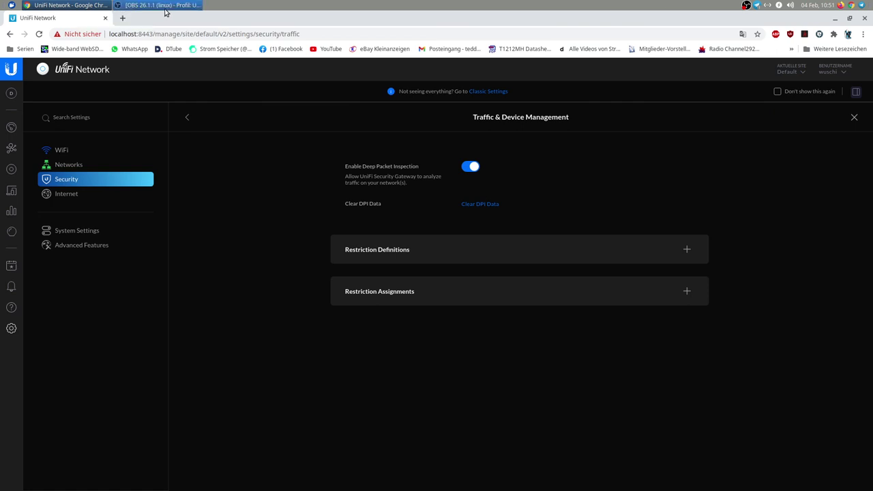
click(165, 8)
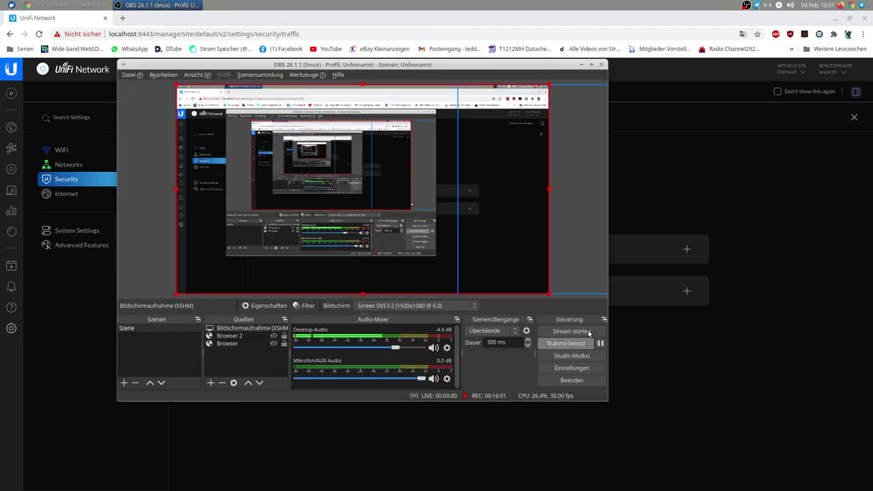